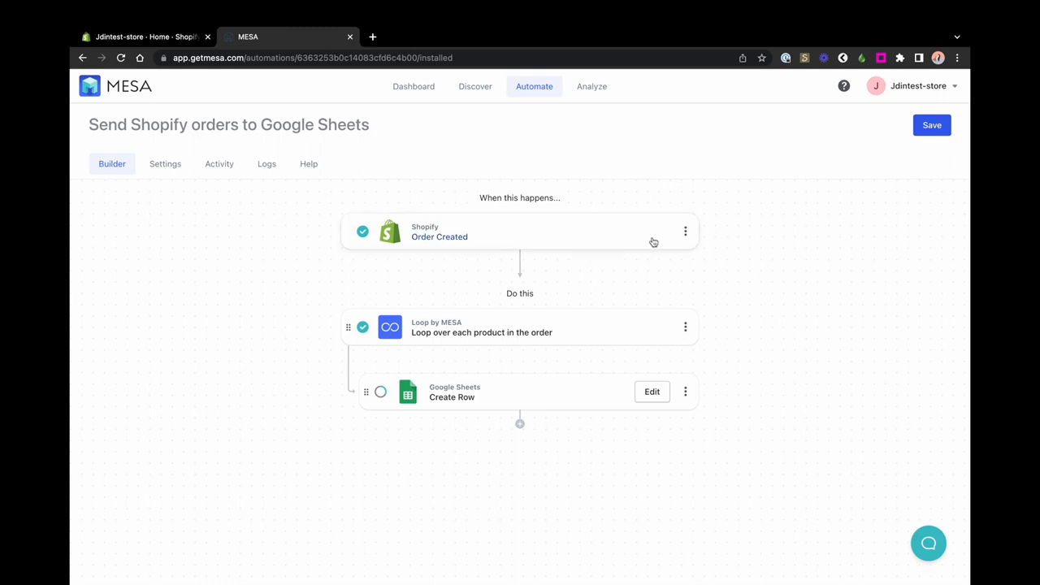
# Confirm the loop step's configuration with Order Created > Line Items as the values to loop over.
pyautogui.click(631, 334)
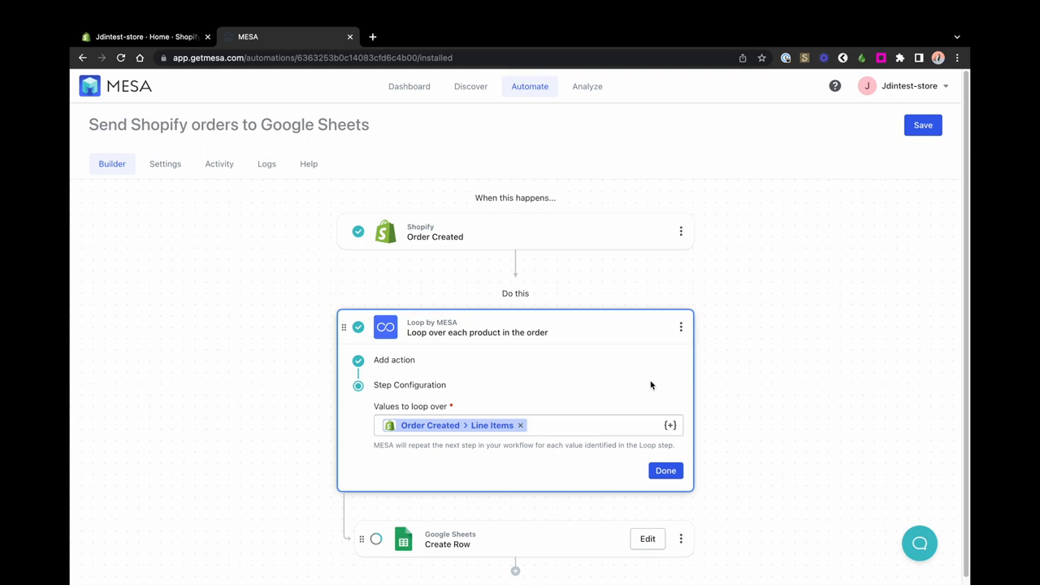
pyautogui.click(665, 471)
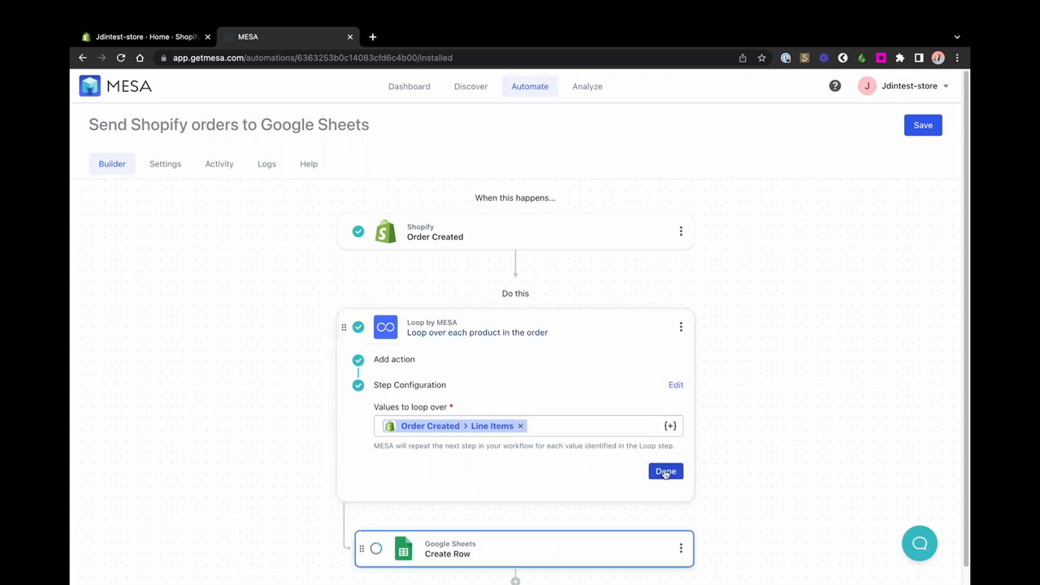
# Add a new Google Sheets credential to the Create Row step using the MESA Google app, and allow access to the Google account.
pyautogui.scroll(-1, 766, 460)
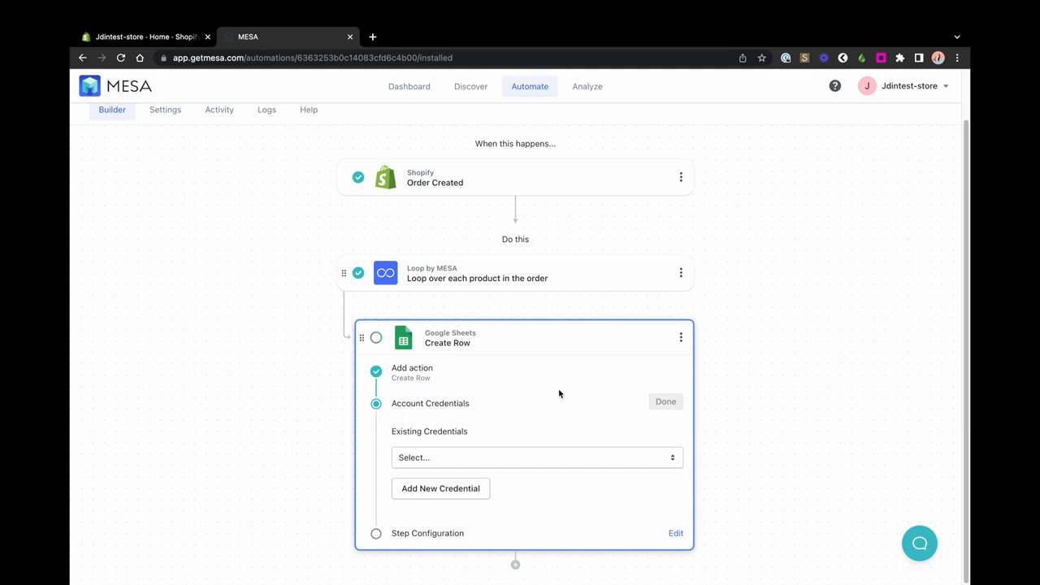
pyautogui.click(469, 492)
pyautogui.scroll(-1, 602, 516)
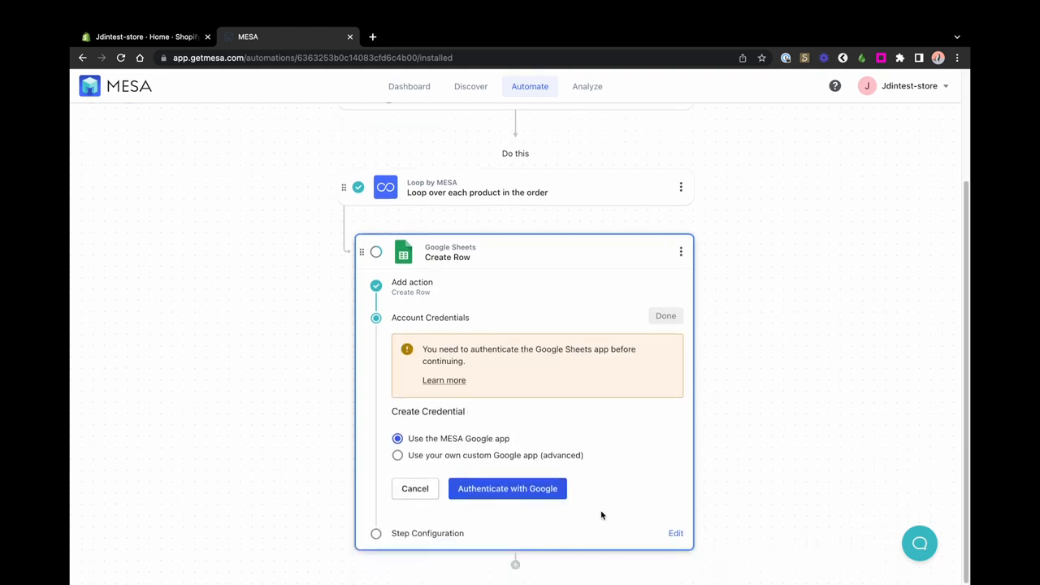
pyautogui.click(522, 492)
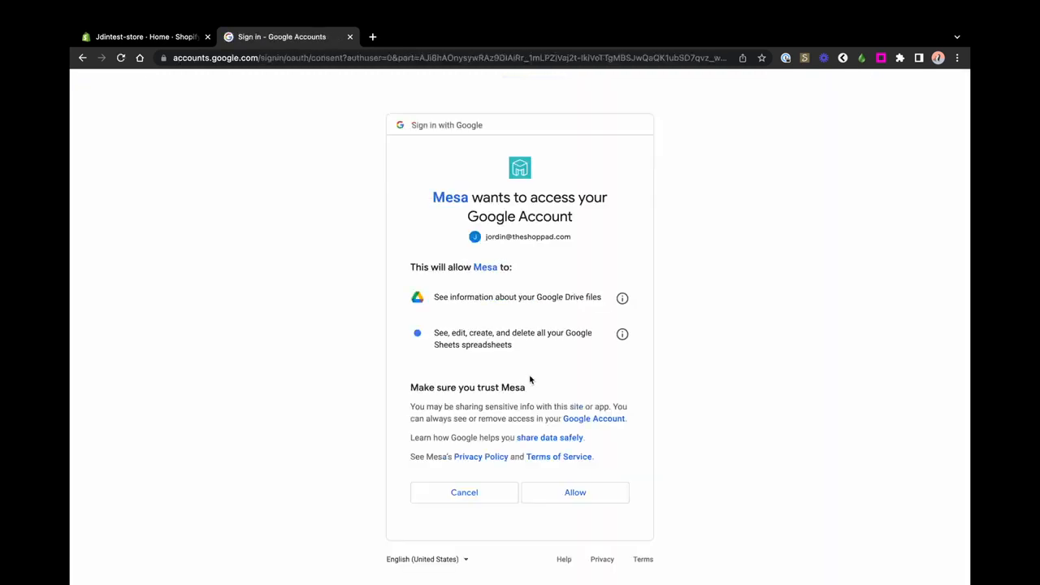
pyautogui.click(600, 496)
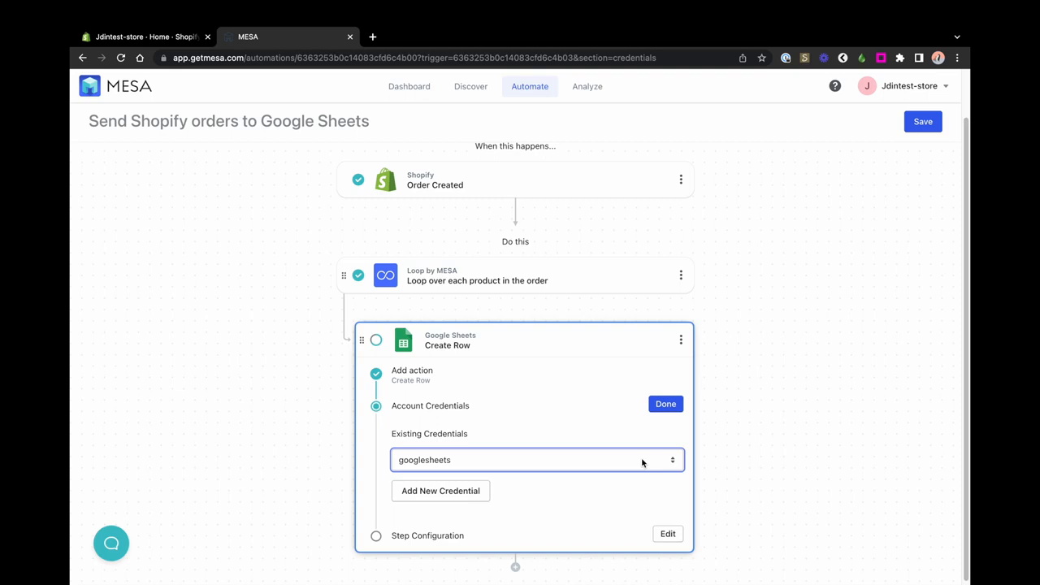
# In the Create Row step's configuration, create a new spreadsheet named "MESA Shopify Orders".
pyautogui.click(666, 534)
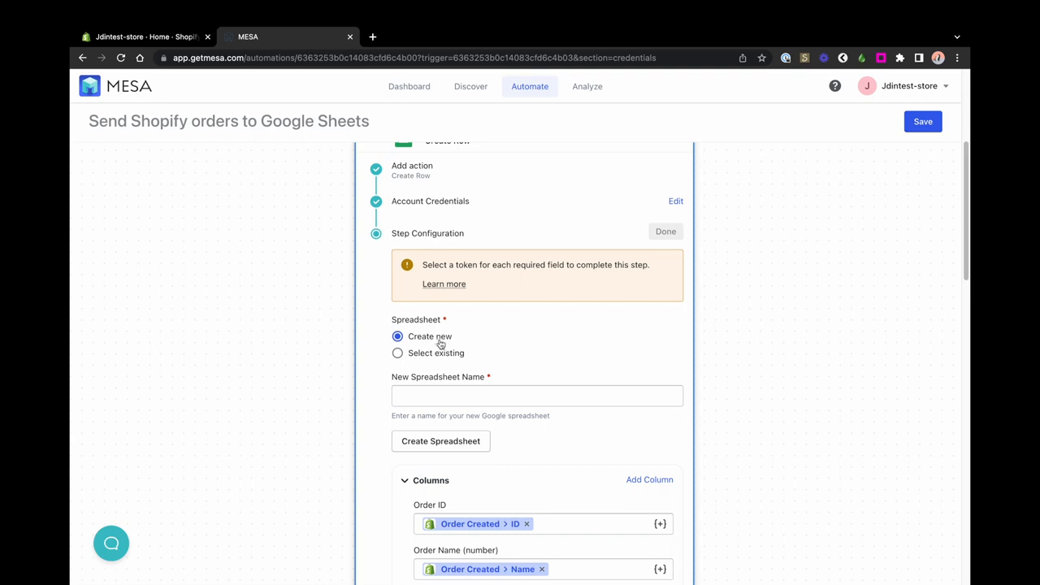
pyautogui.click(472, 397)
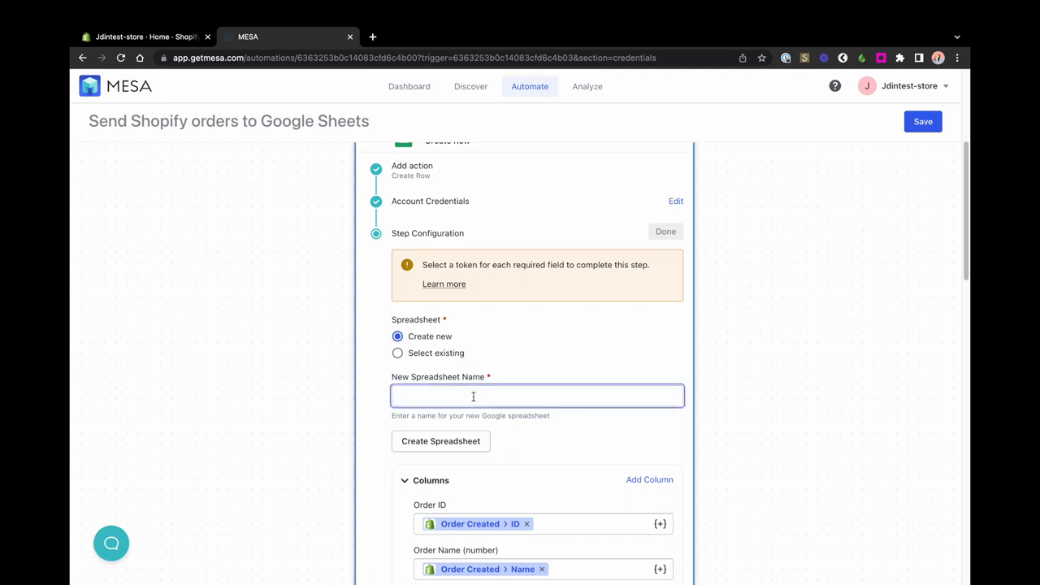
pyautogui.write('MESA')
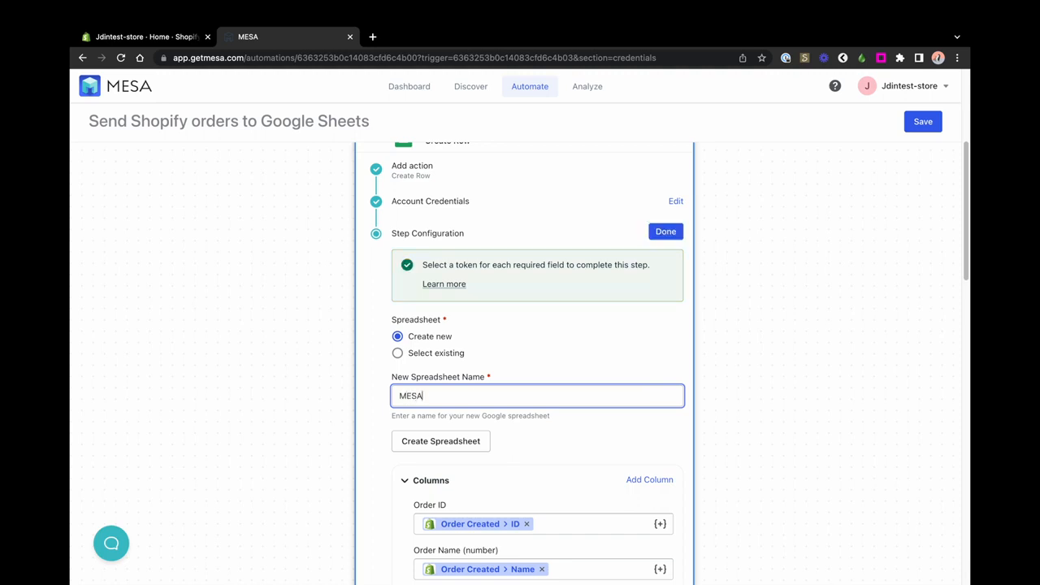
pyautogui.write(' Shopify Orders')
pyautogui.click(477, 443)
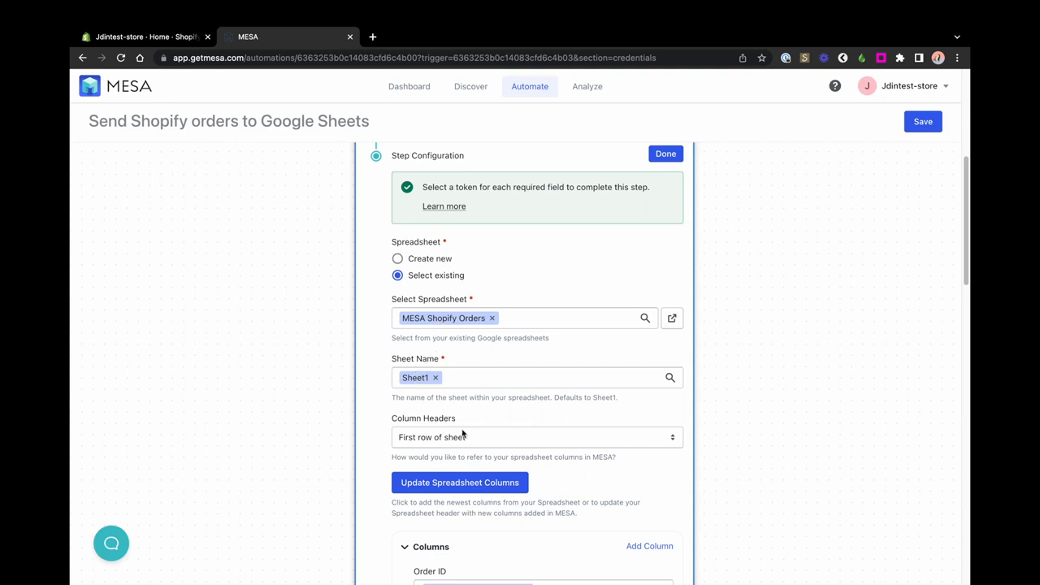
# Open the new spreadsheet in Google Sheets and add the headers "Customer Tags" in X1 and "Order Count" in Y1.
pyautogui.click(672, 318)
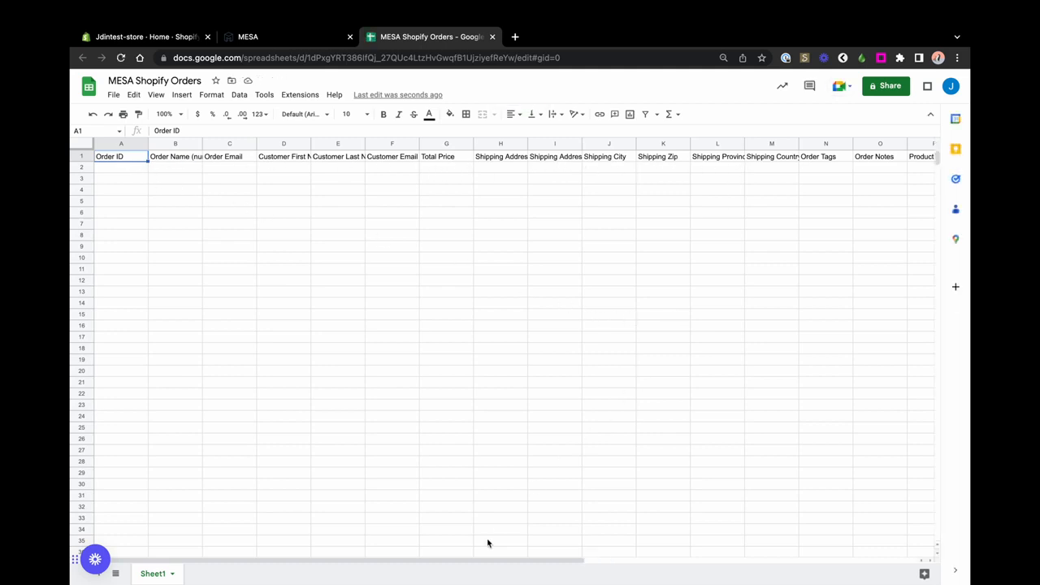
pyautogui.moveTo(480, 562); pyautogui.dragTo(815, 529)
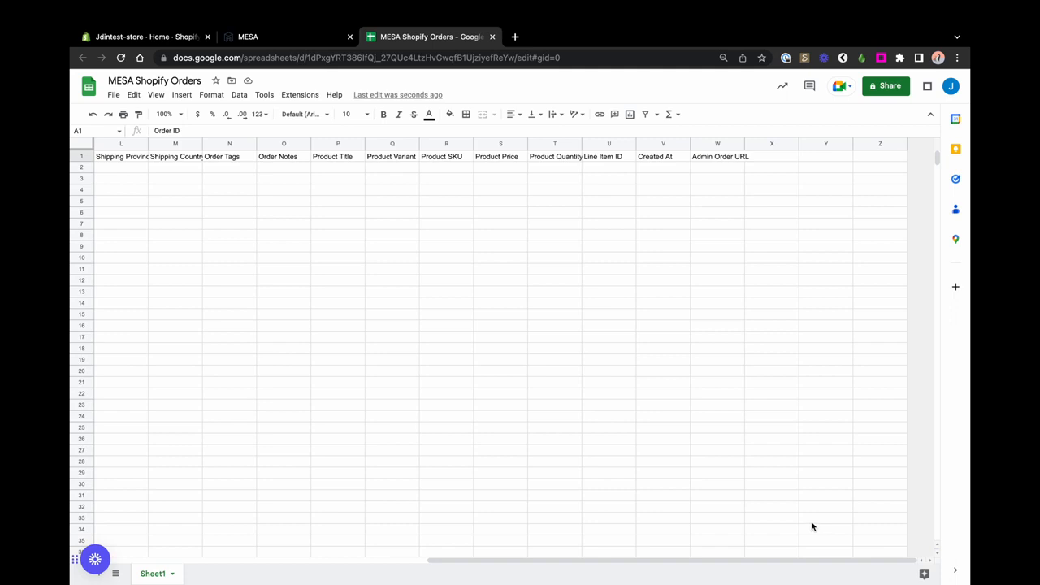
pyautogui.click(782, 158)
pyautogui.doubleClick(781, 157)
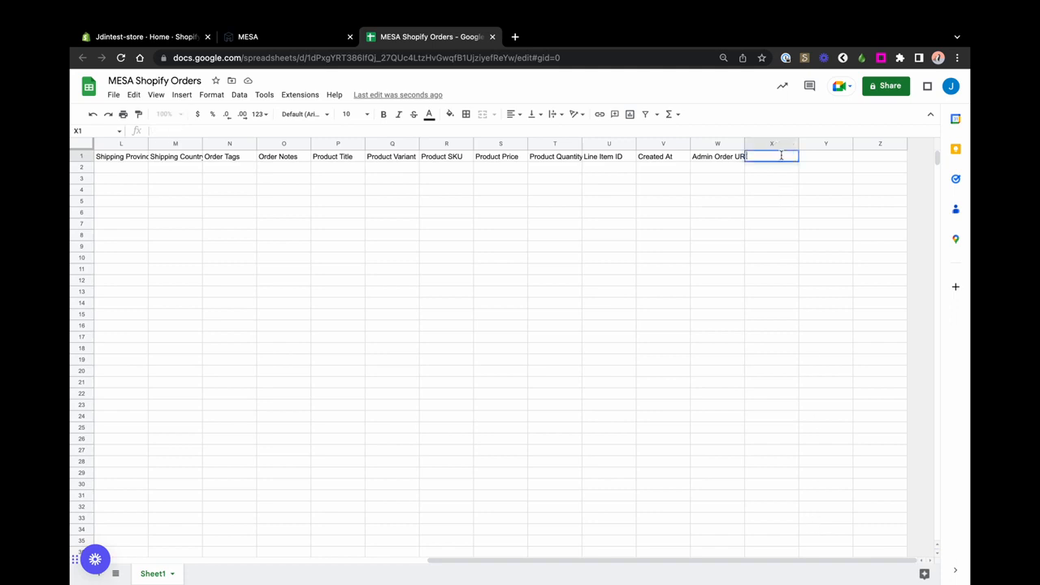
pyautogui.write('Customer Tags')
pyautogui.doubleClick(817, 155)
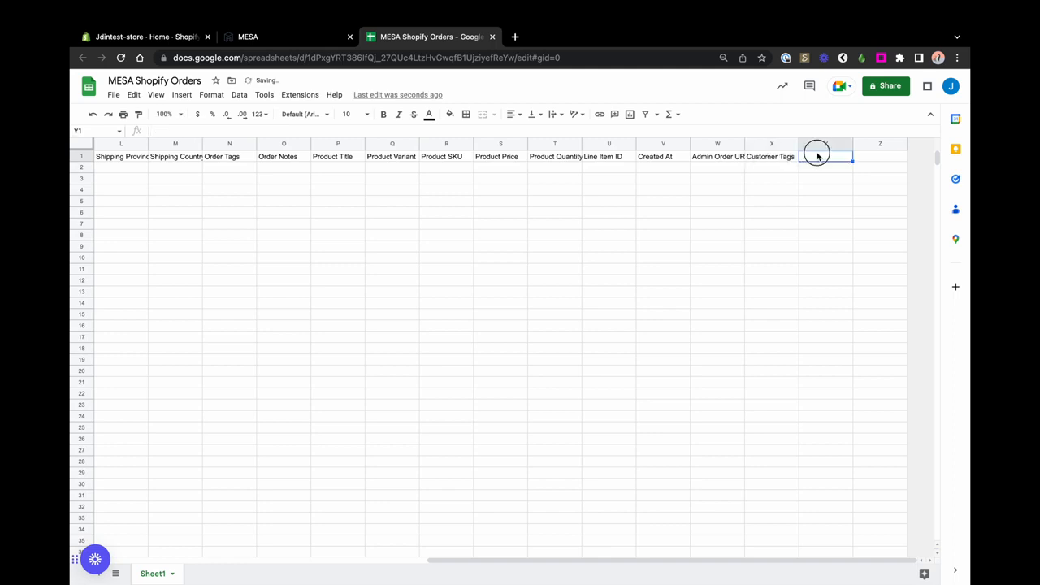
pyautogui.write('Order')
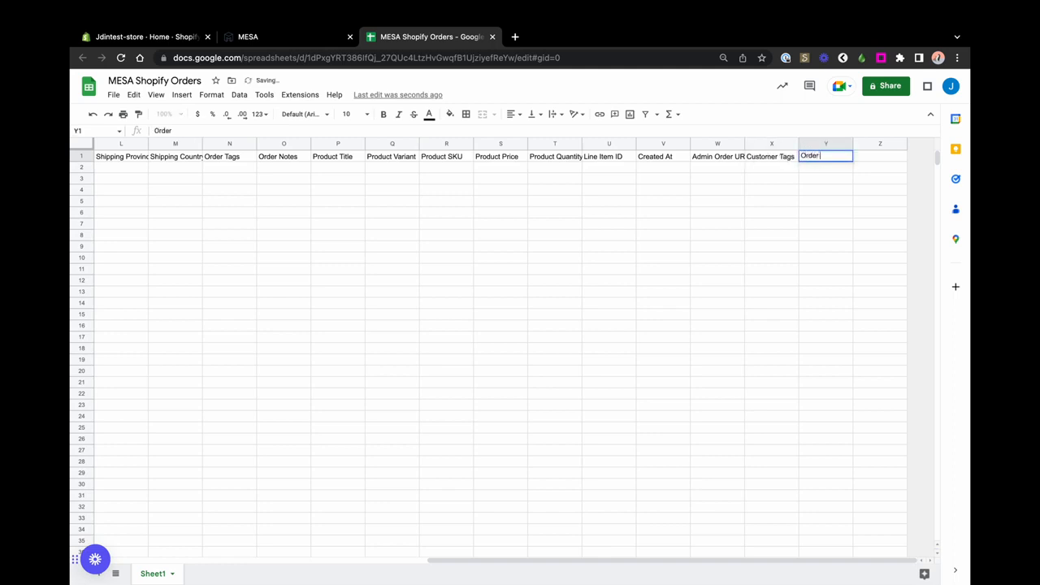
pyautogui.write(' Count')
pyautogui.click(812, 182)
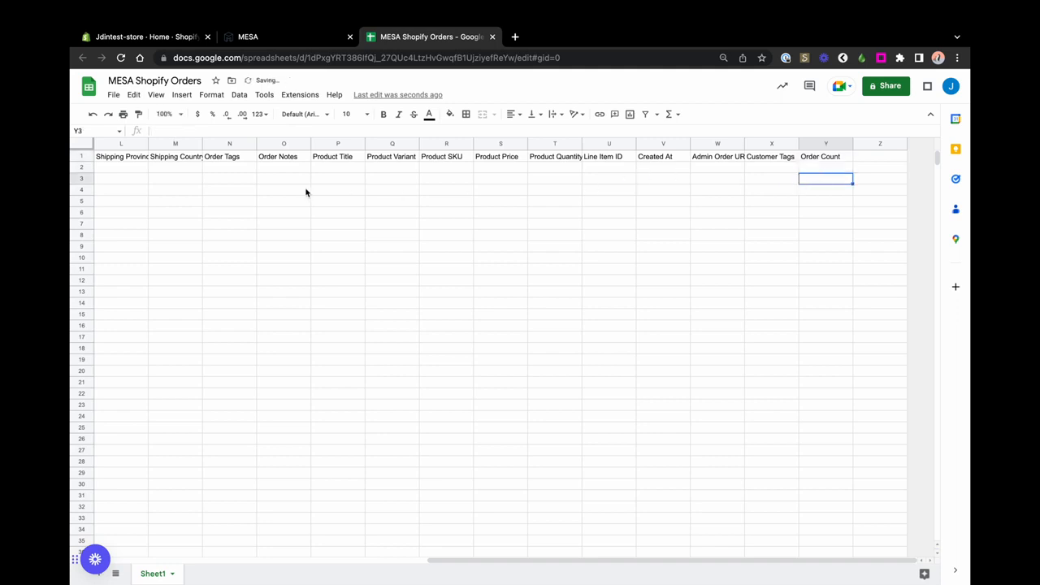
# Back in MESA, update the Create Row step's spreadsheet columns and map Customer Tags to Order Created > Customer > Tags.
pyautogui.click(303, 35)
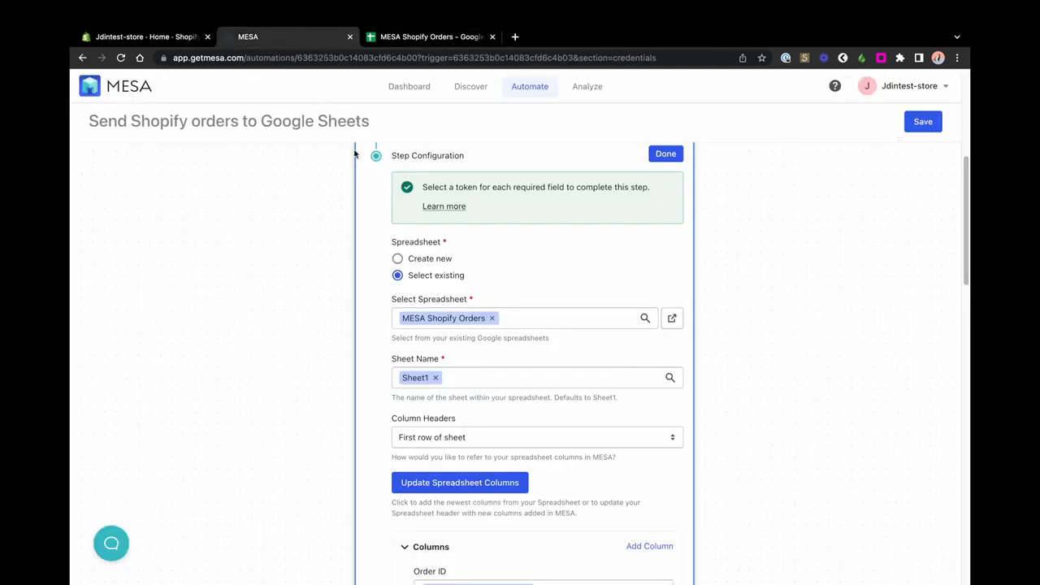
pyautogui.click(486, 487)
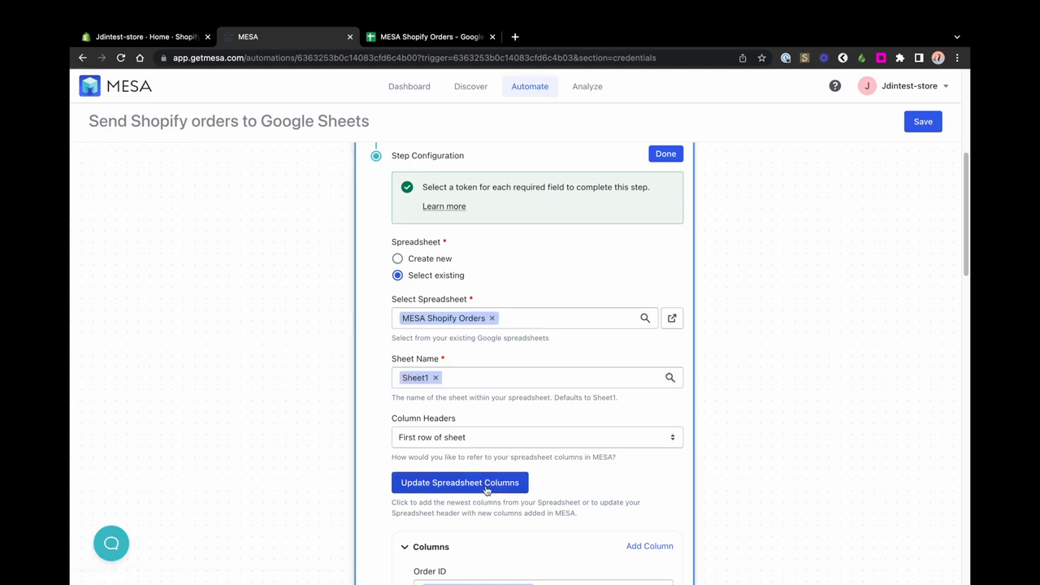
pyautogui.scroll(-4, 731, 457)
pyautogui.scroll(-11, 760, 469)
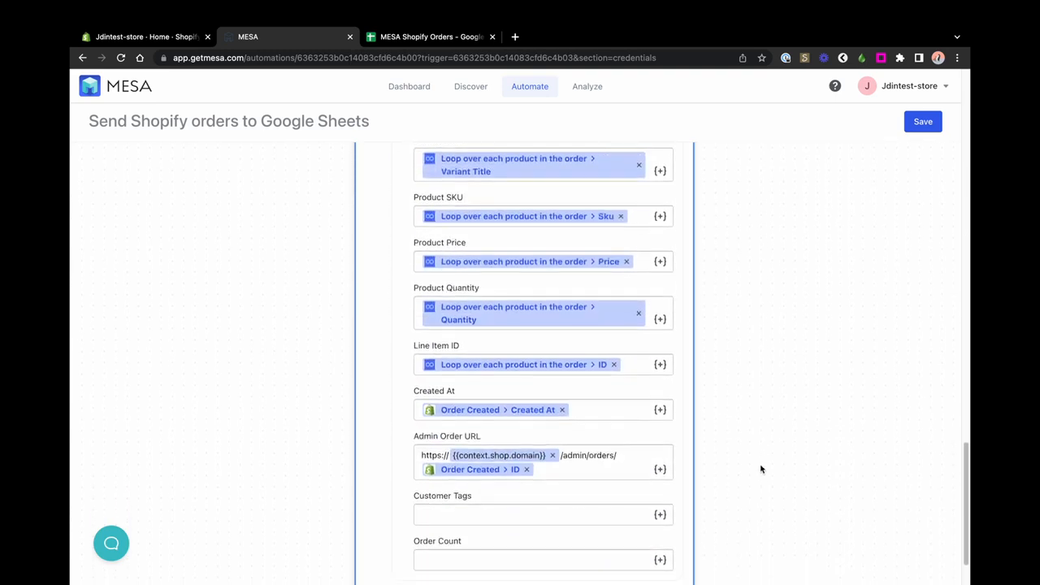
pyautogui.scroll(-1, 761, 468)
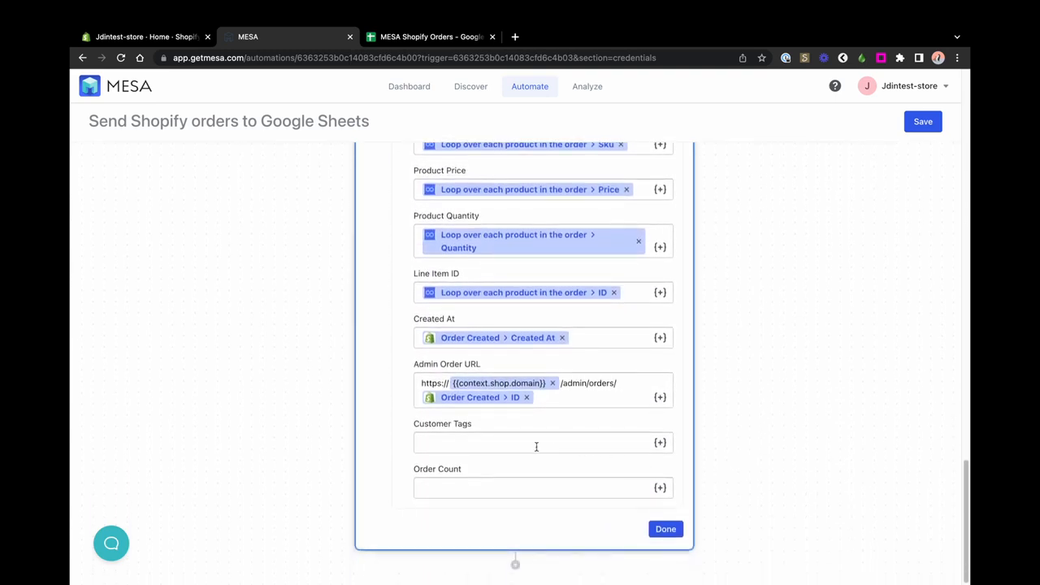
pyautogui.click(660, 444)
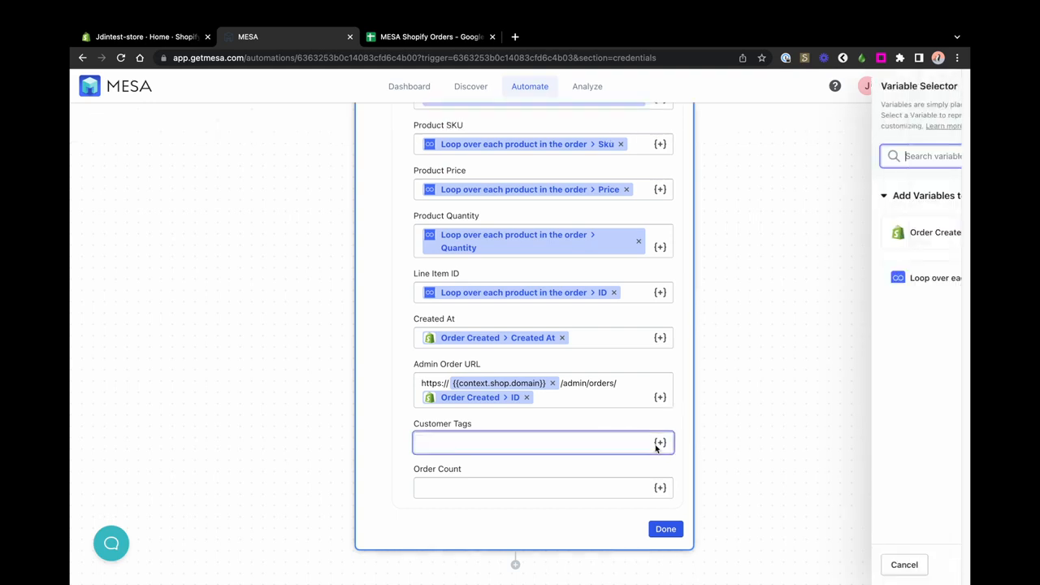
pyautogui.click(887, 236)
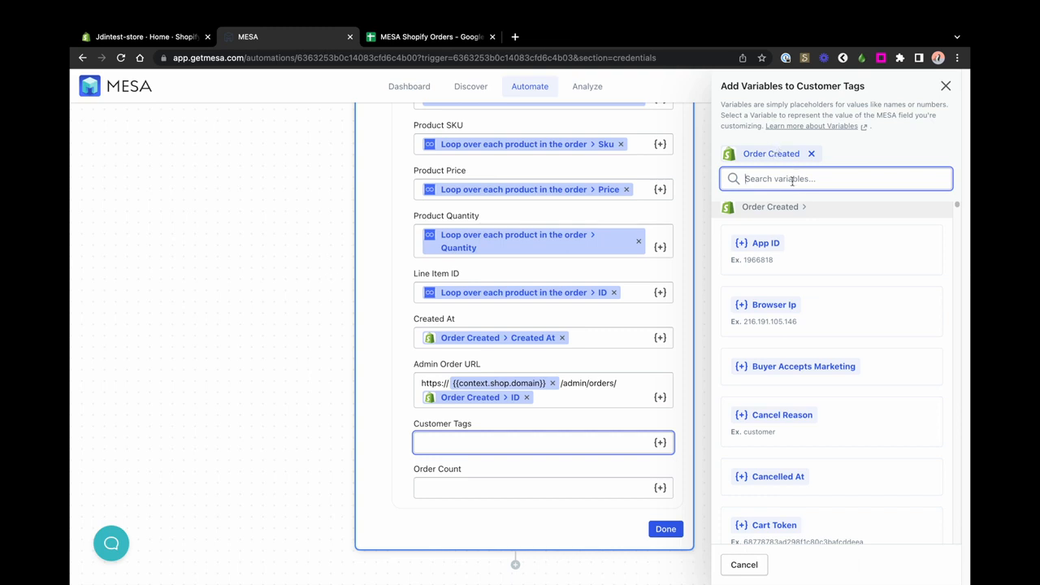
pyautogui.write('customer')
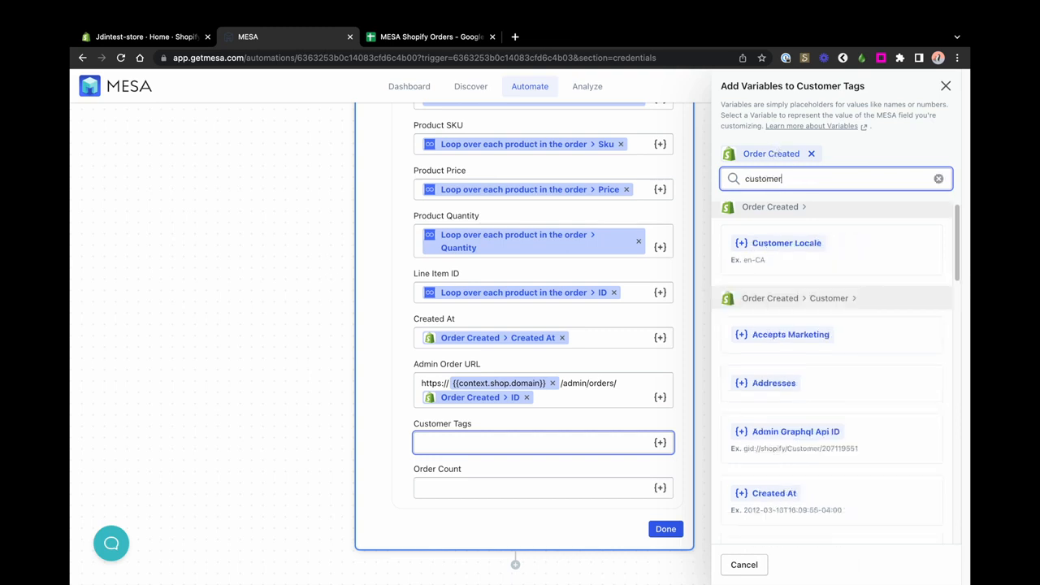
pyautogui.scroll(-10, 871, 367)
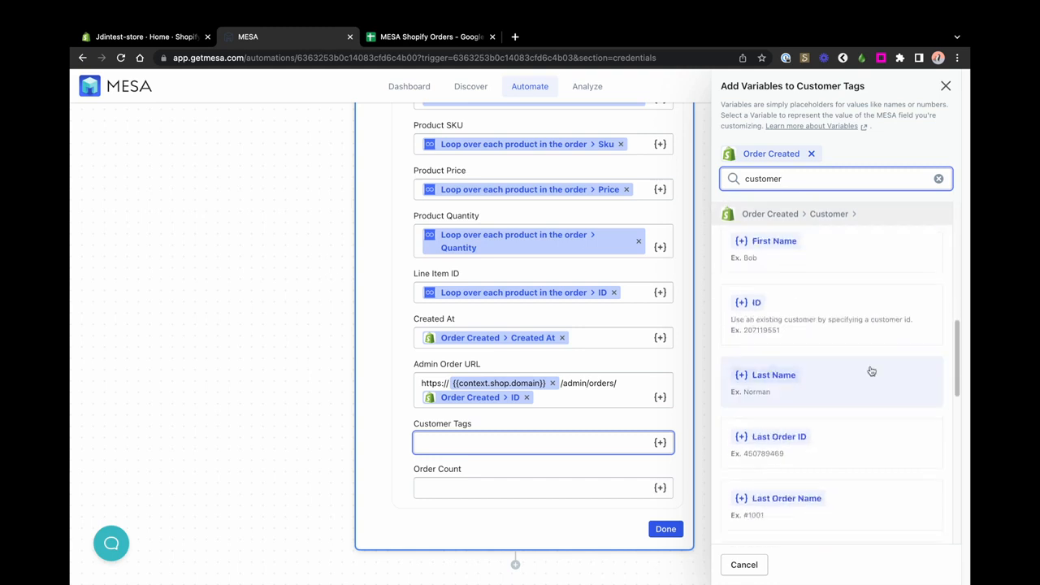
pyautogui.scroll(-5, 869, 368)
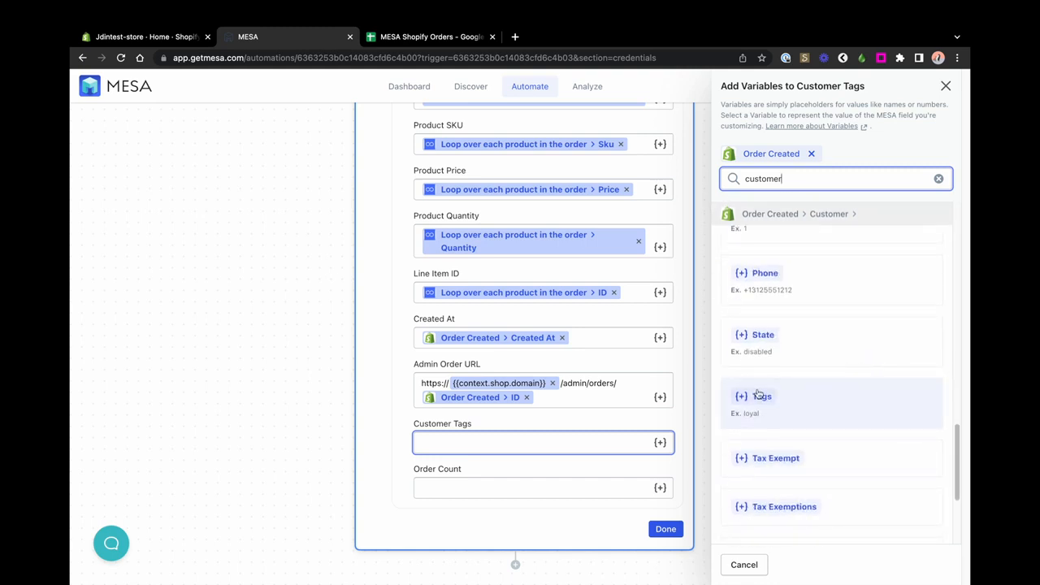
pyautogui.click(757, 397)
# Map the Order Count column to the variable Order Created > Customer > Orders Count.
pyautogui.click(632, 483)
pyautogui.click(659, 488)
pyautogui.click(848, 234)
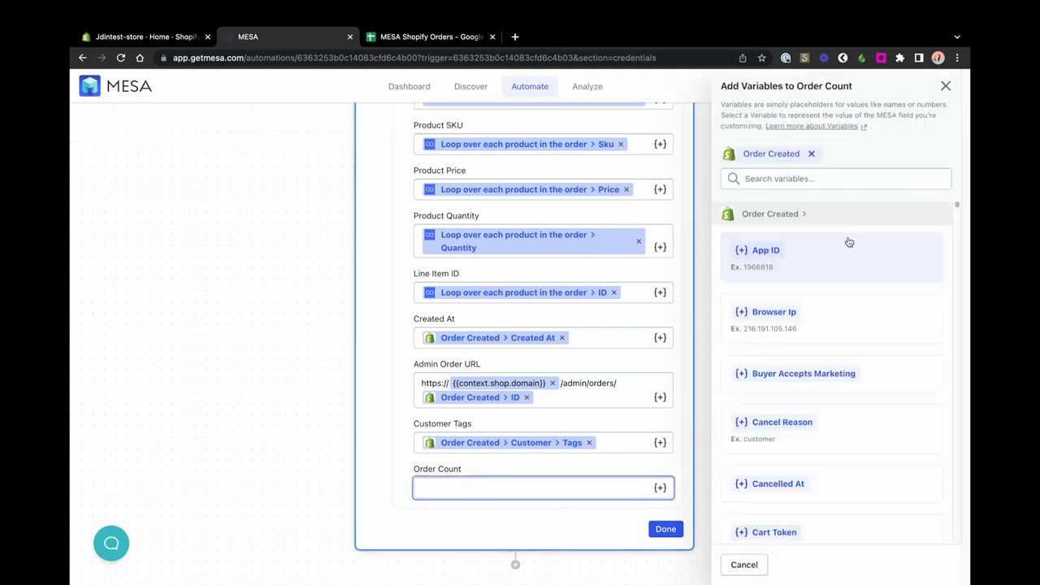
pyautogui.click(799, 181)
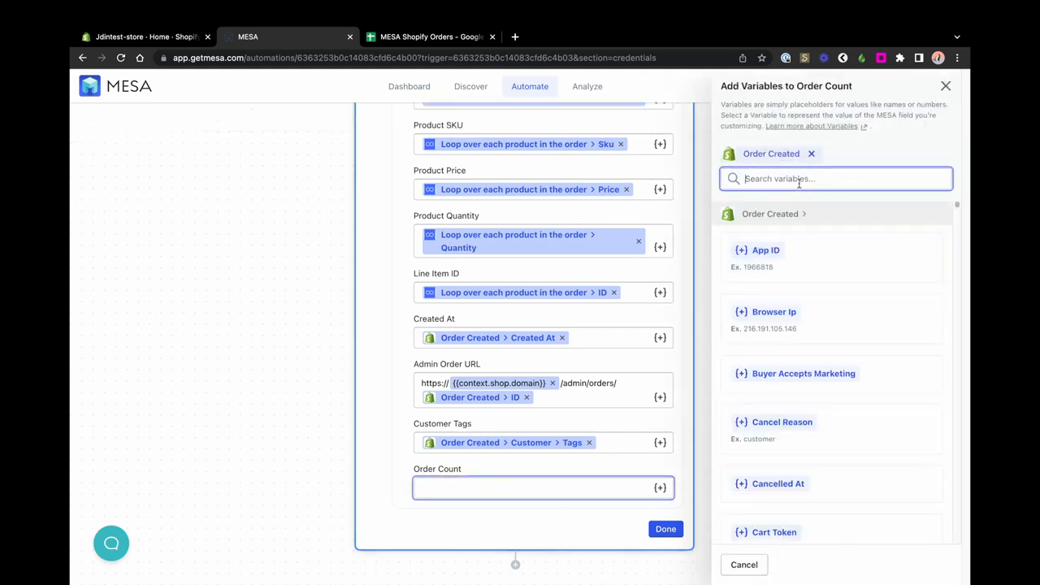
pyautogui.write('count')
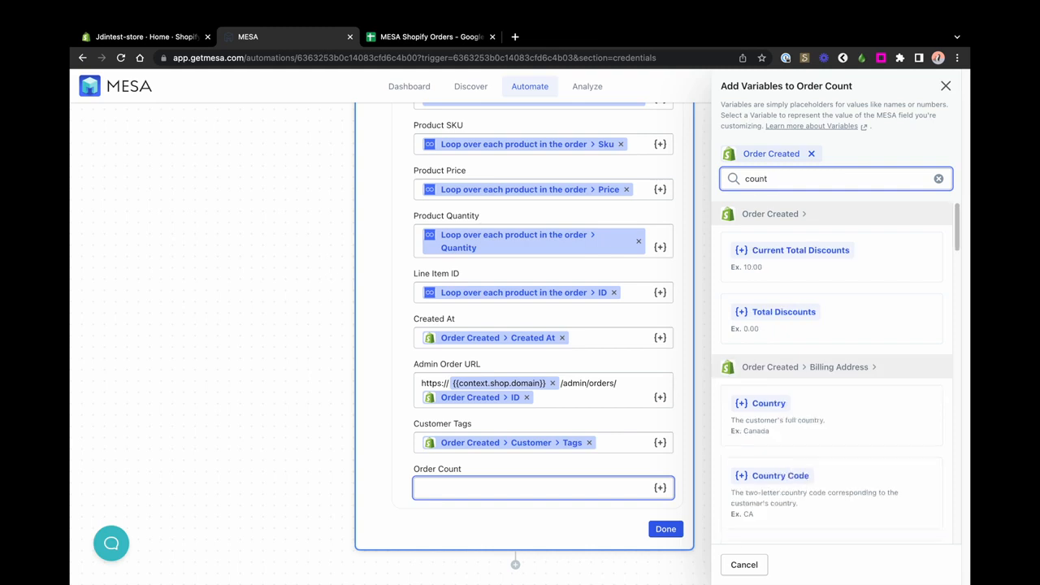
pyautogui.scroll(-4, 812, 325)
pyautogui.click(785, 340)
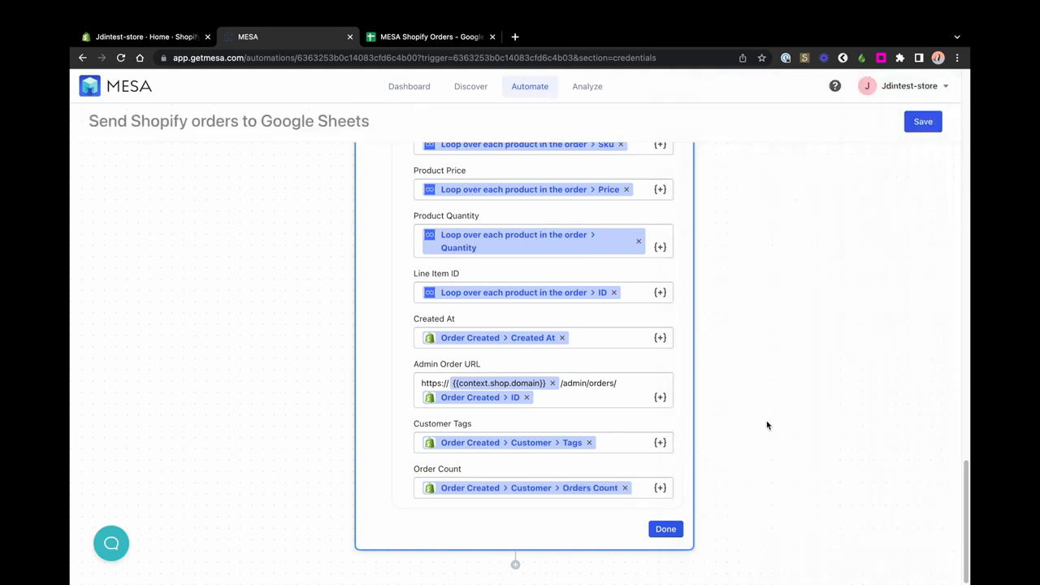
# Complete the Create Row step's configuration and save the workflow.
pyautogui.click(663, 535)
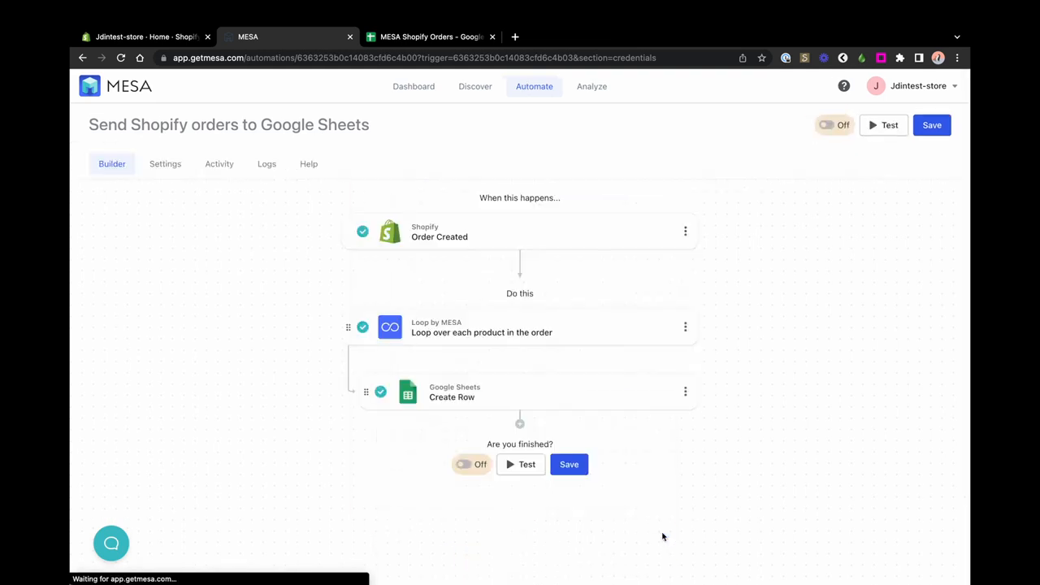
pyautogui.click(928, 125)
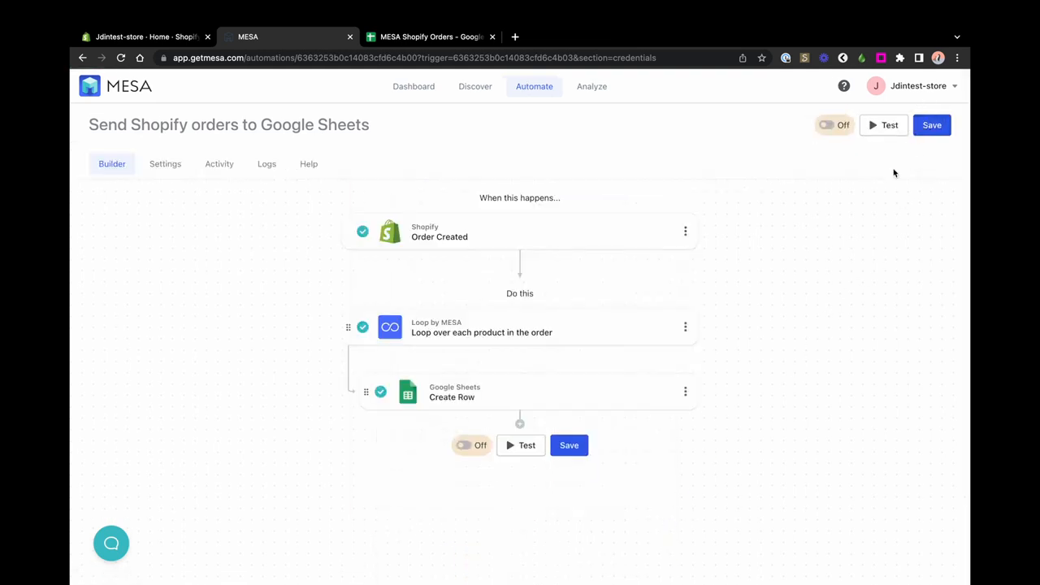
# Test the workflow with the most recent Shopify order and check the resulting rows in the MESA Shopify Orders spreadsheet.
pyautogui.click(882, 126)
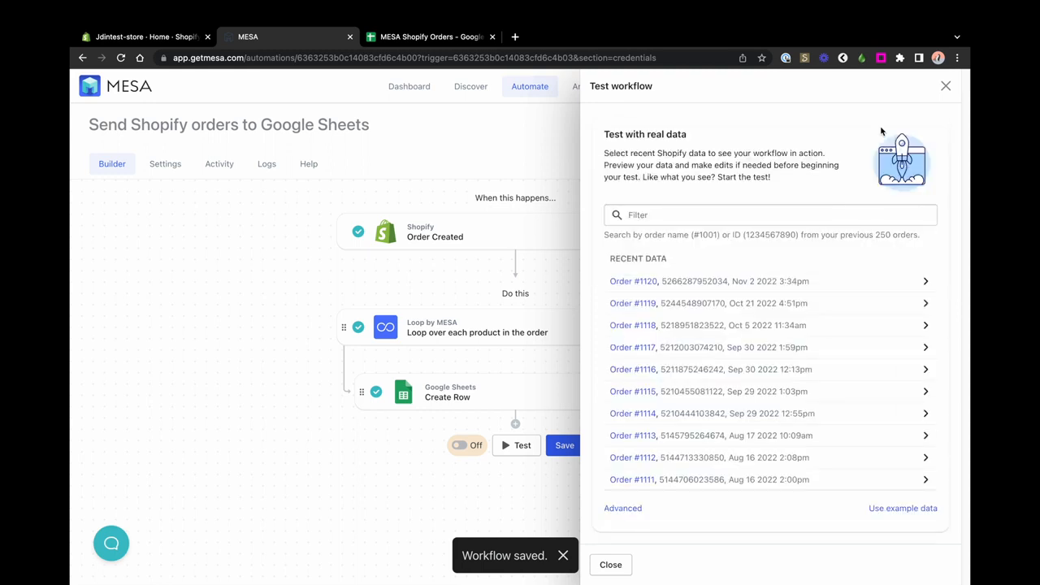
pyautogui.click(736, 282)
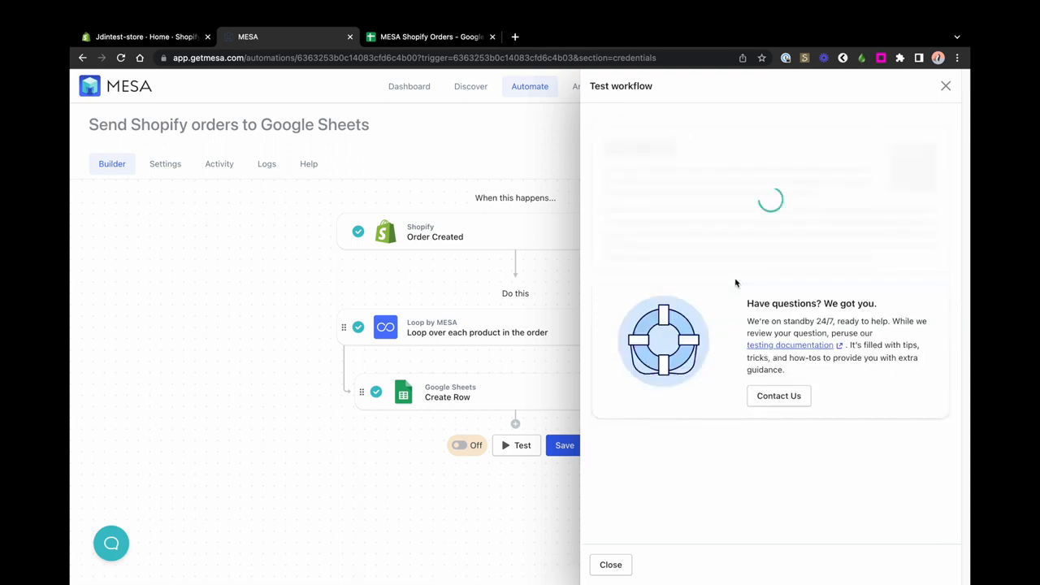
pyautogui.scroll(-15, 786, 374)
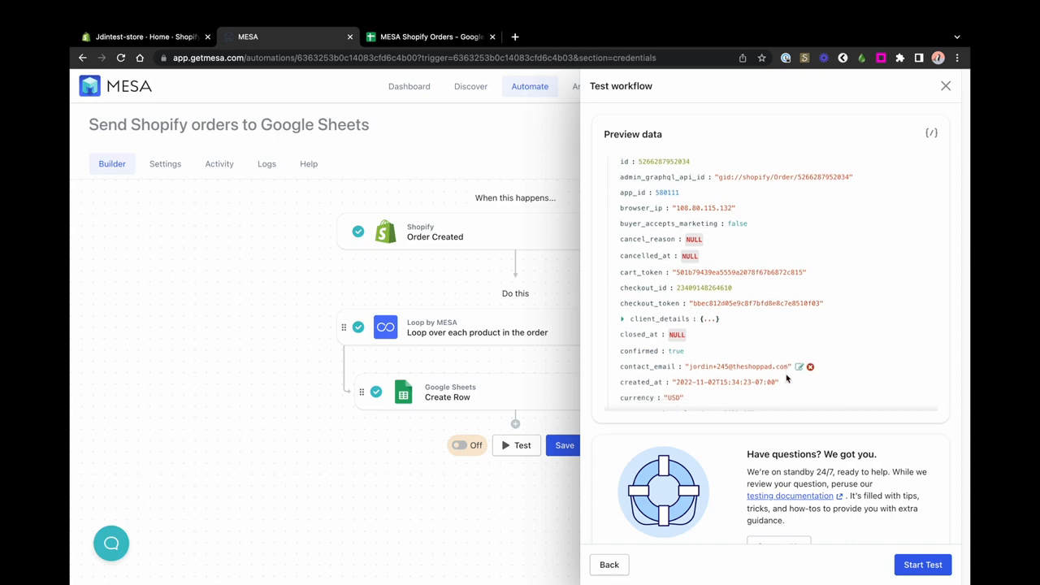
pyautogui.click(926, 564)
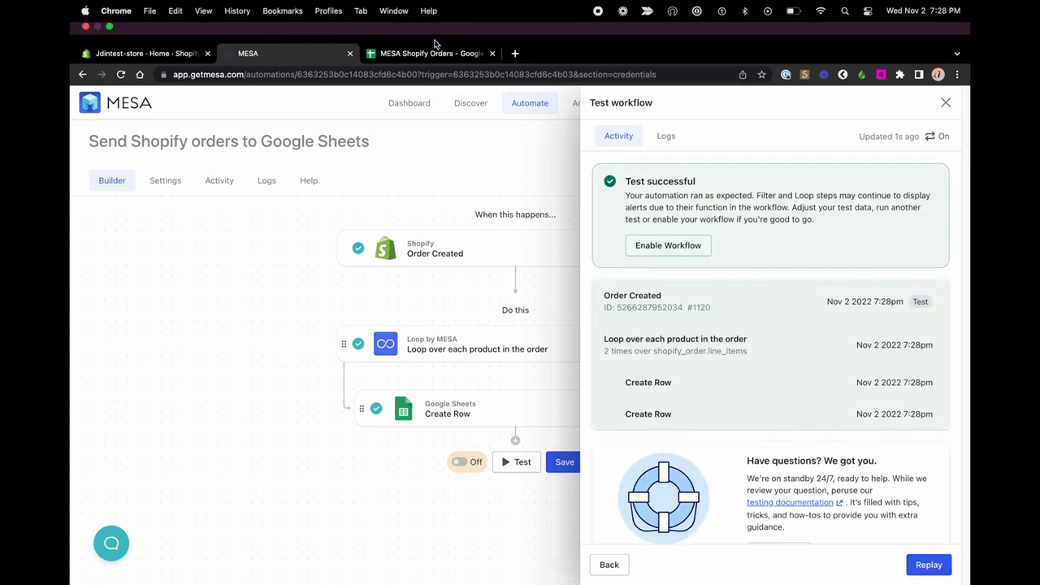
pyautogui.click(439, 39)
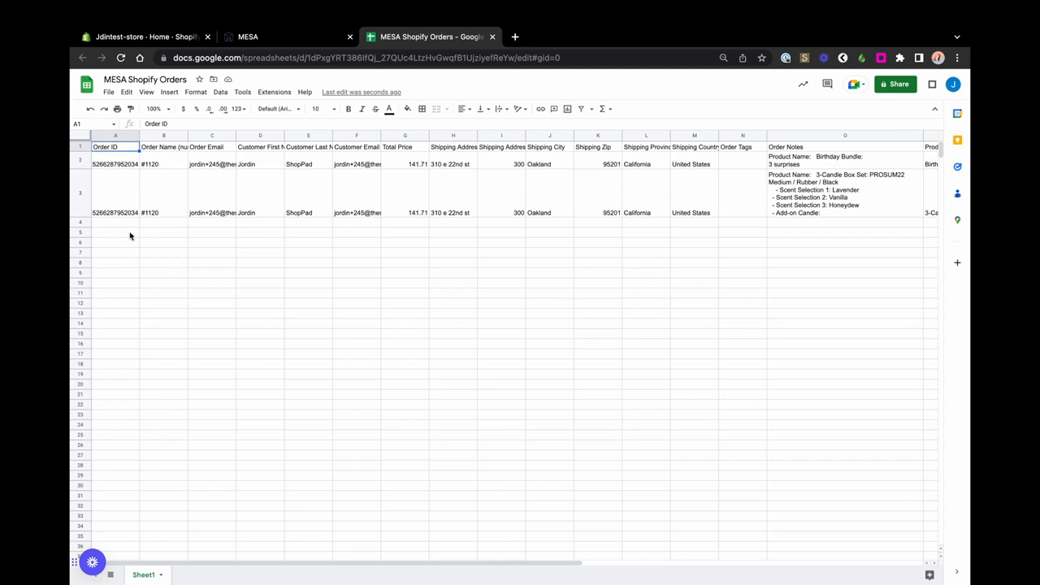
# Return to MESA and turn on the "Send Shopify orders to Google Sheets" workflow.
pyautogui.hotkey('ctrl', 'shift', 'Tab')
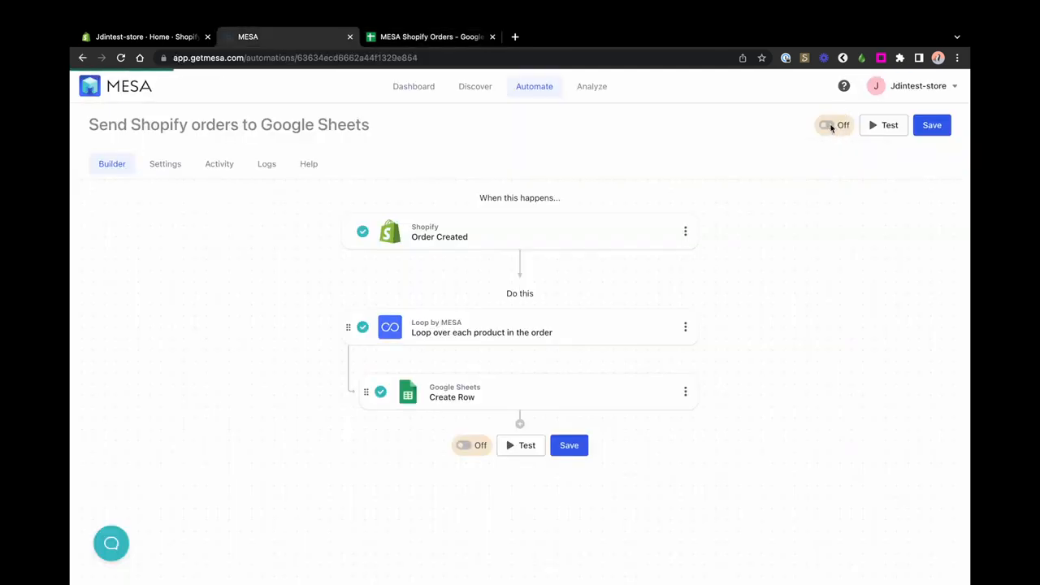
pyautogui.click(827, 126)
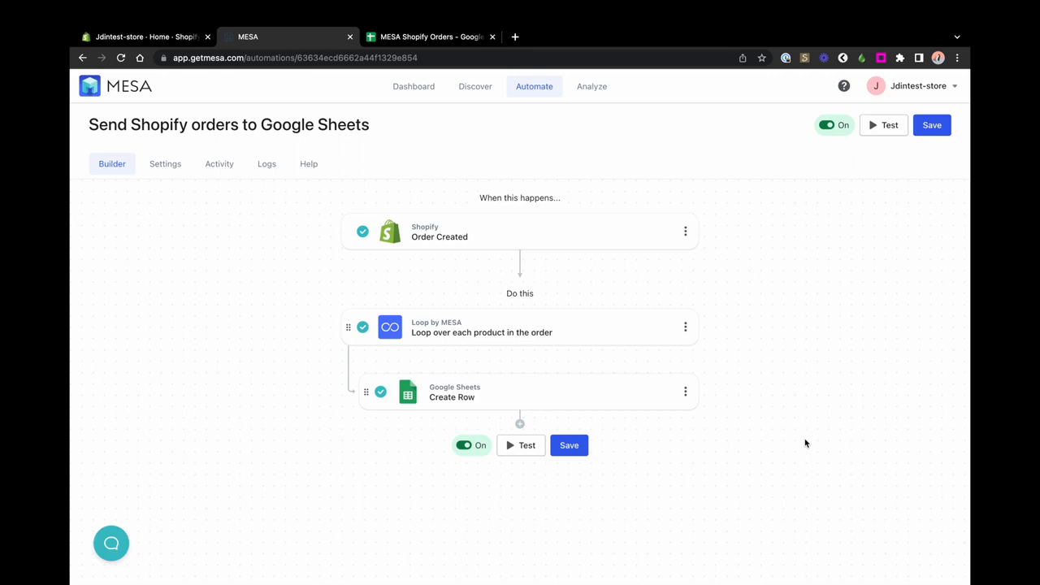
# View the support chat form and close it again.
pyautogui.click(112, 547)
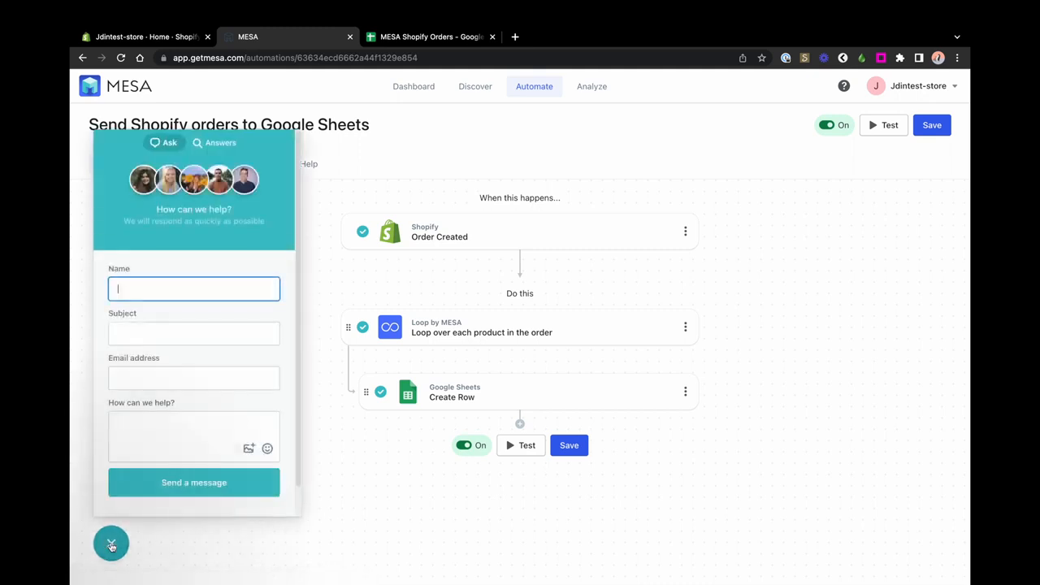
pyautogui.click(111, 547)
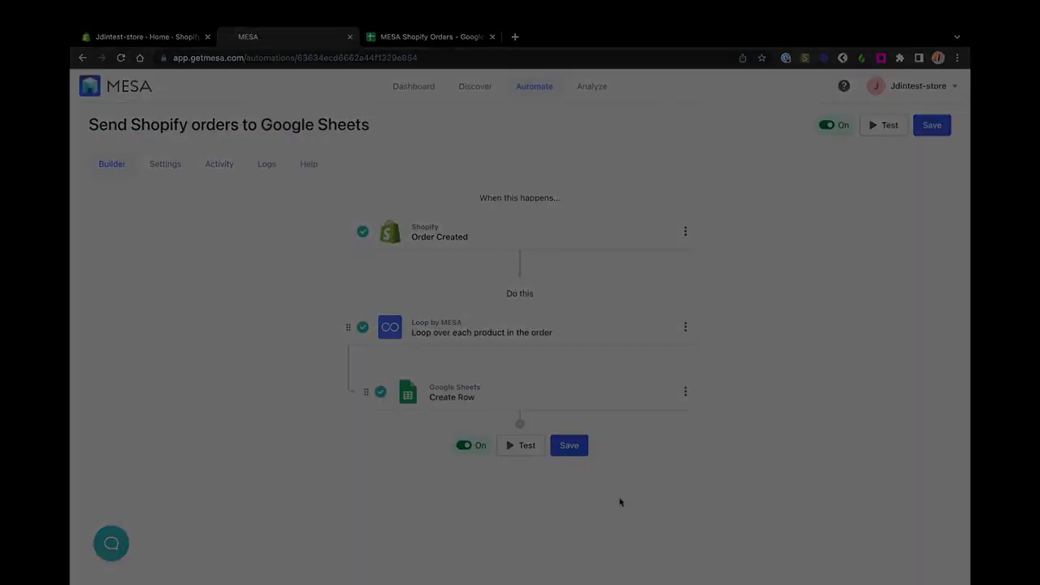